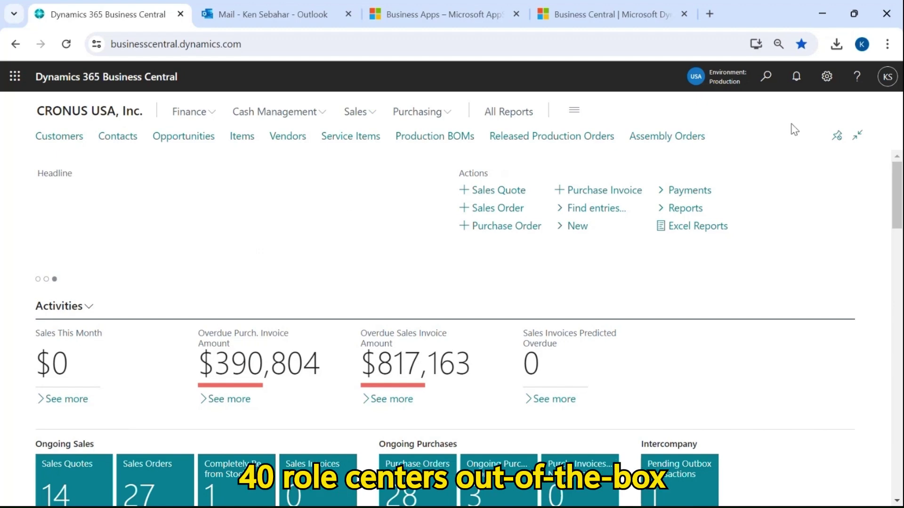
Open the Settings menu from the gear icon on the CRONUS USA, Inc. home page.
click(826, 77)
Open My Settings to view the Business Manager role and CRONUS USA, Inc. company.
click(733, 179)
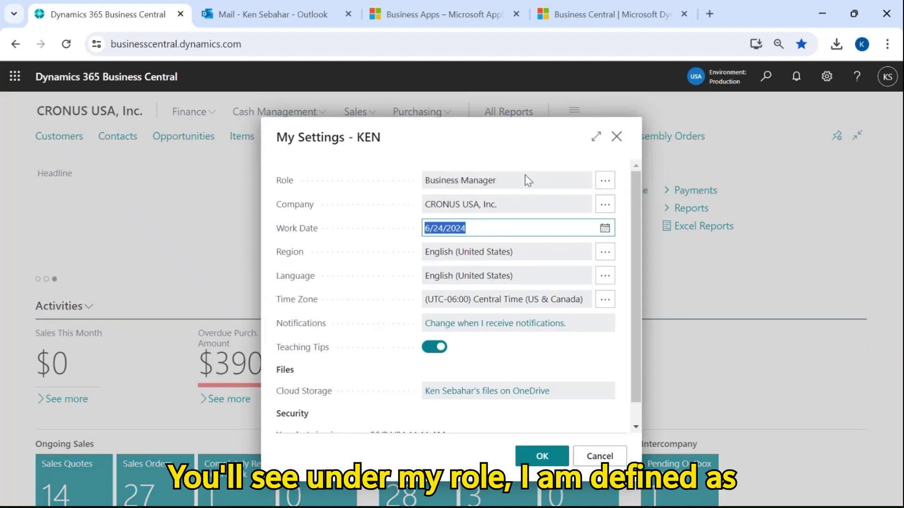
click(607, 183)
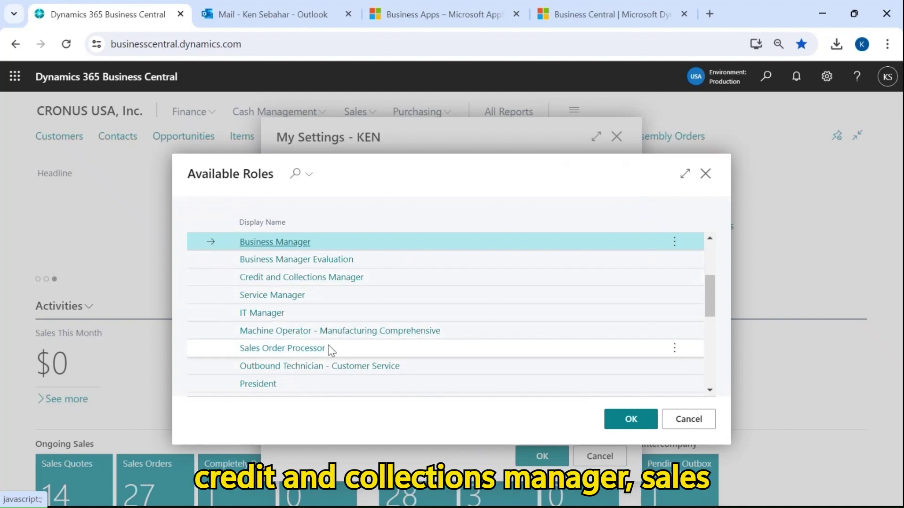
scroll(329, 350, down, 2)
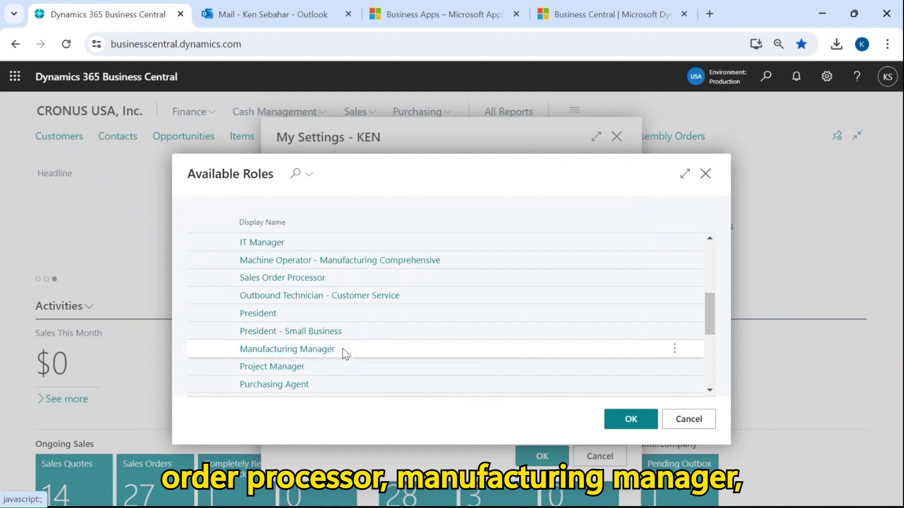
scroll(346, 354, down, 2)
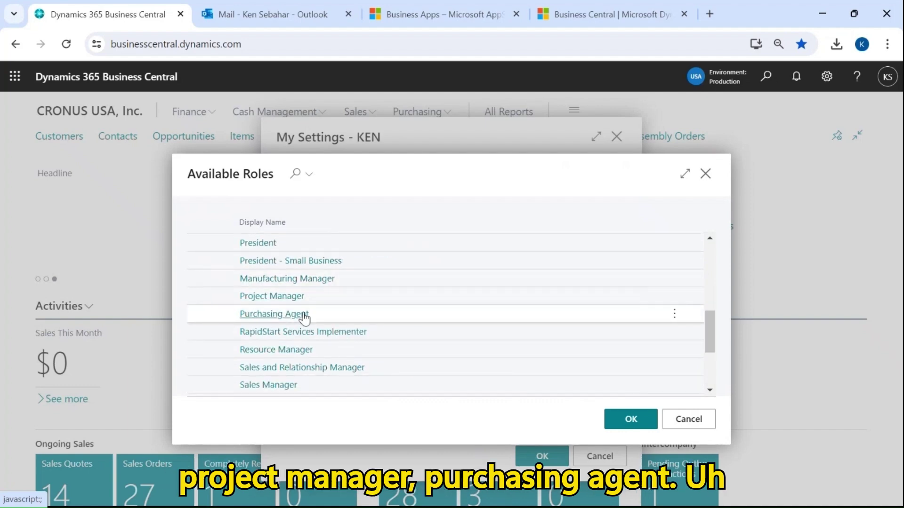
scroll(342, 342, down, 2)
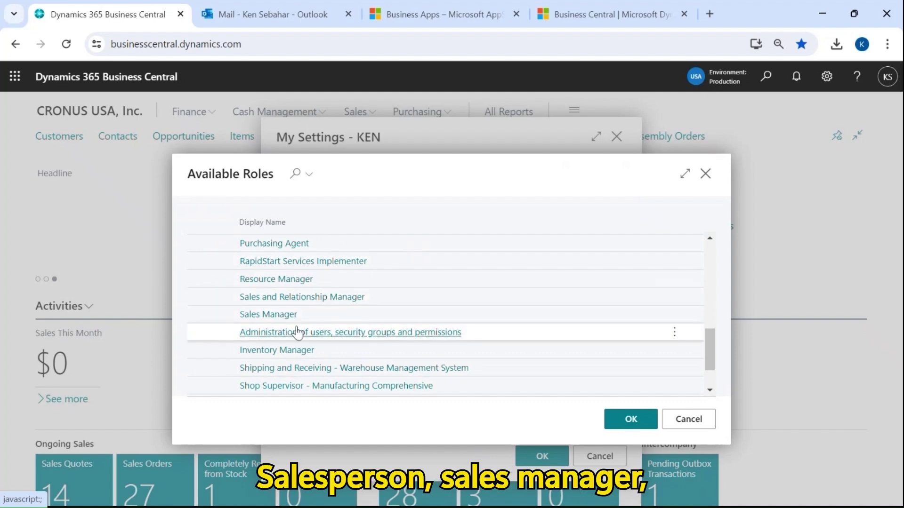
scroll(301, 353, down, 2)
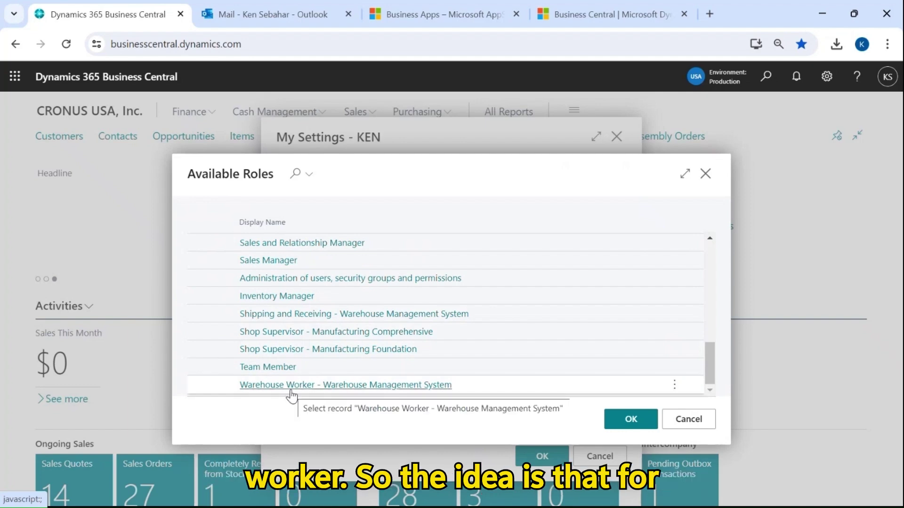
click(707, 174)
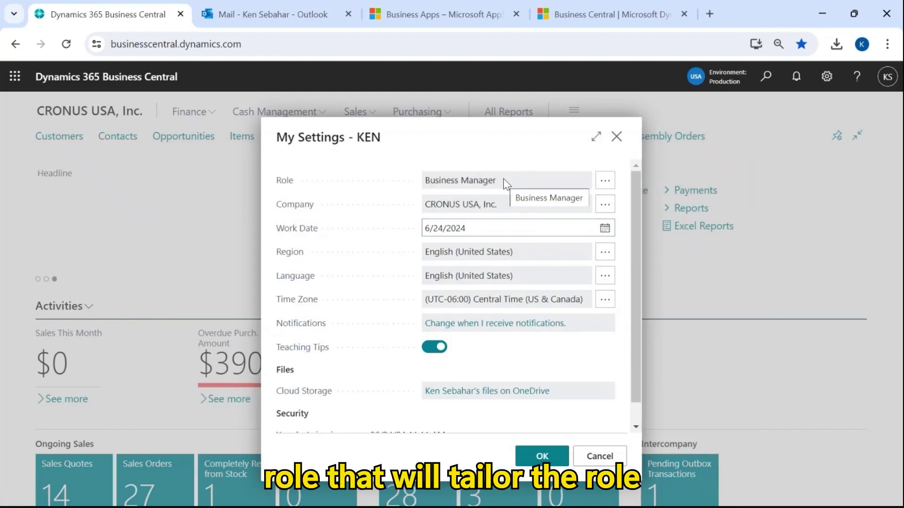
Close My Settings and expand the Finance menu on the Business Manager home page.
click(616, 137)
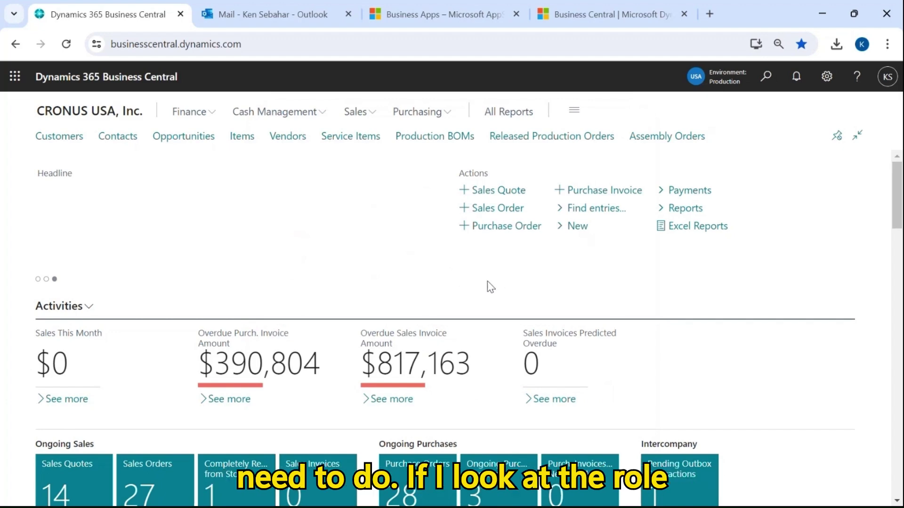
click(201, 120)
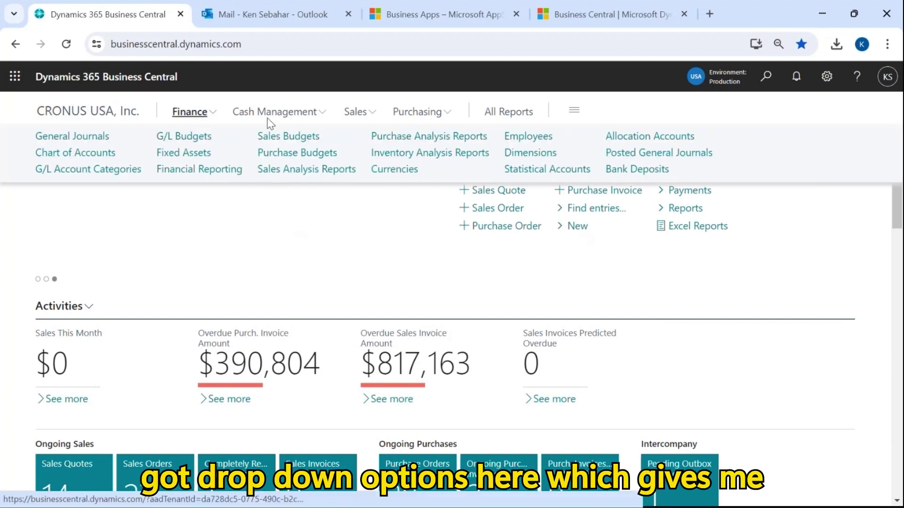
click(285, 120)
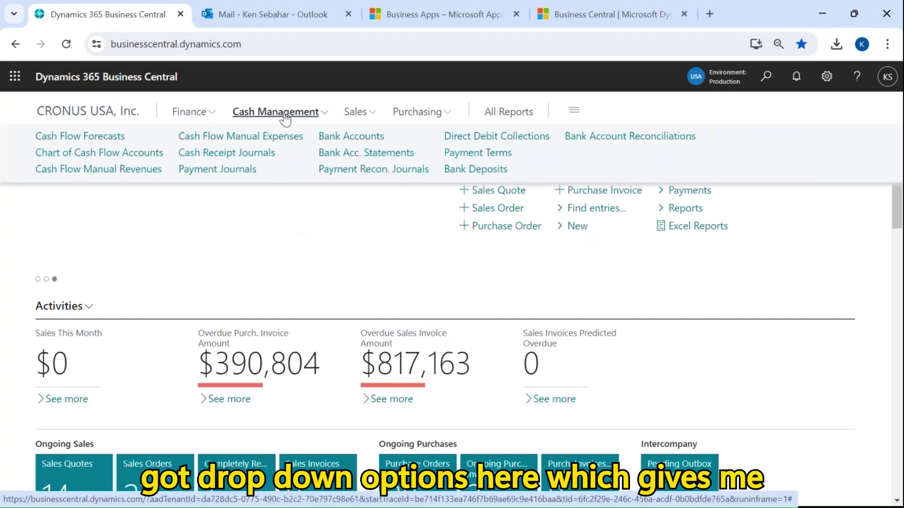
click(466, 283)
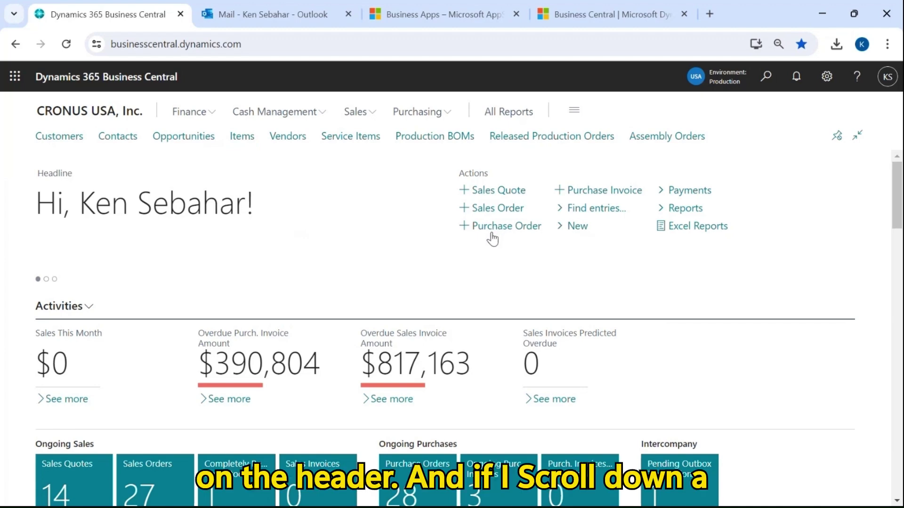
scroll(492, 240, down, 3)
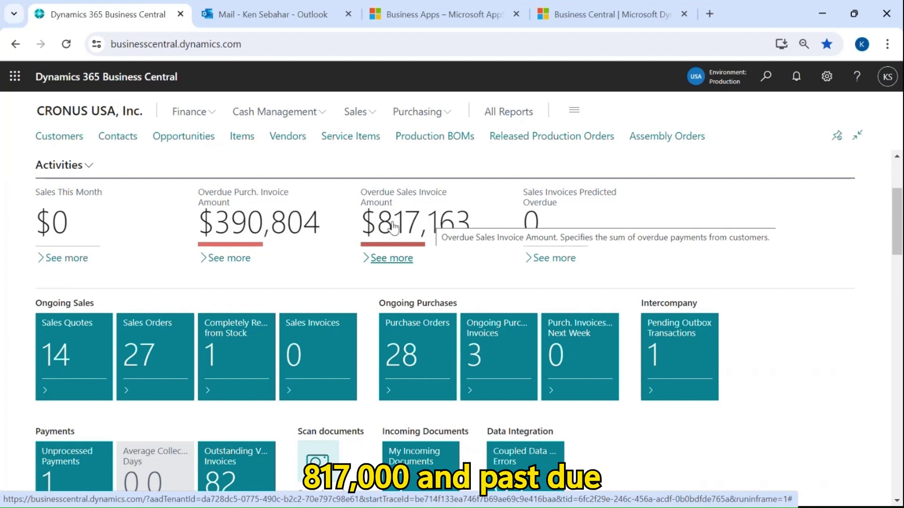
Drill into the $817,163 Overdue Sales Invoice Amount to list its customer ledger entries.
click(431, 228)
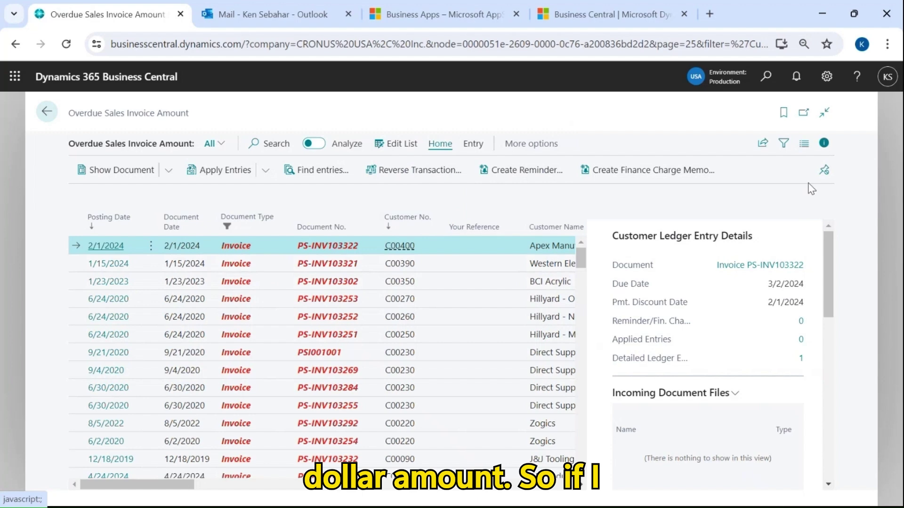
Sort overdue entries by Remaining Amount descending, mark the four largest, then return home.
click(824, 143)
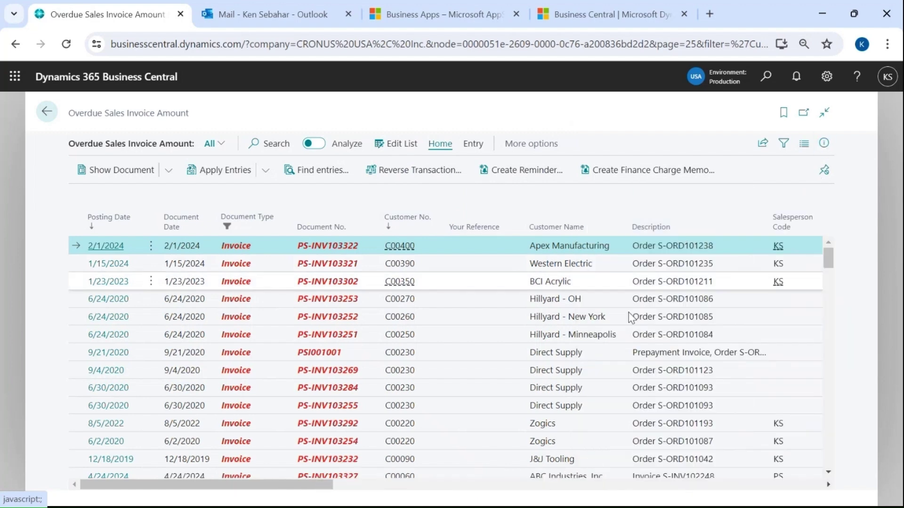
drag(318, 489, 517, 419)
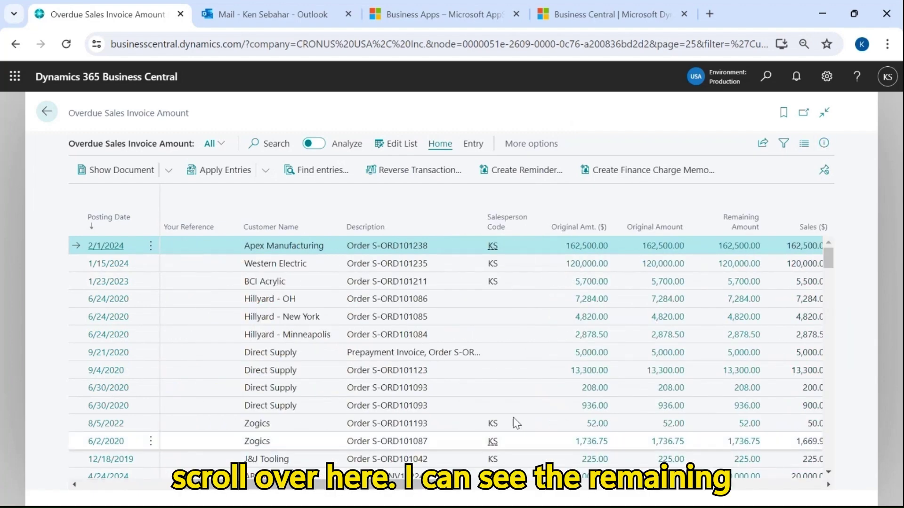
click(745, 226)
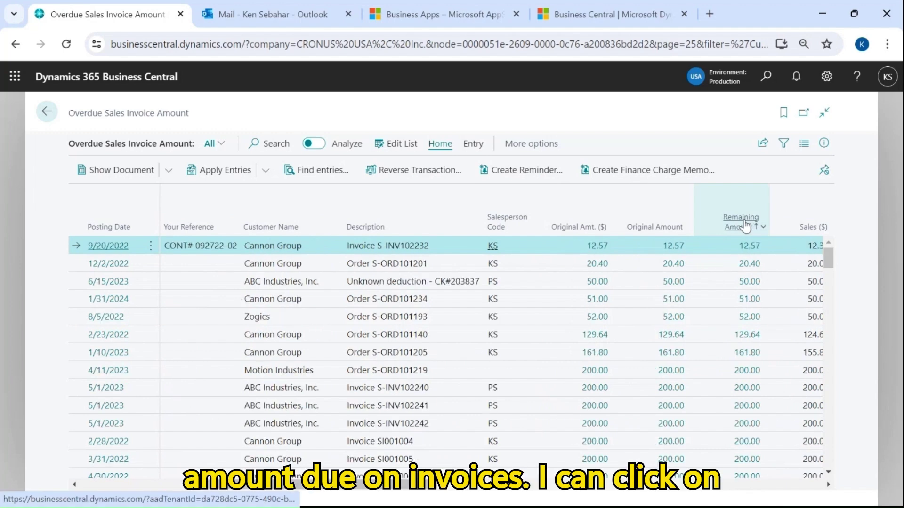
click(745, 225)
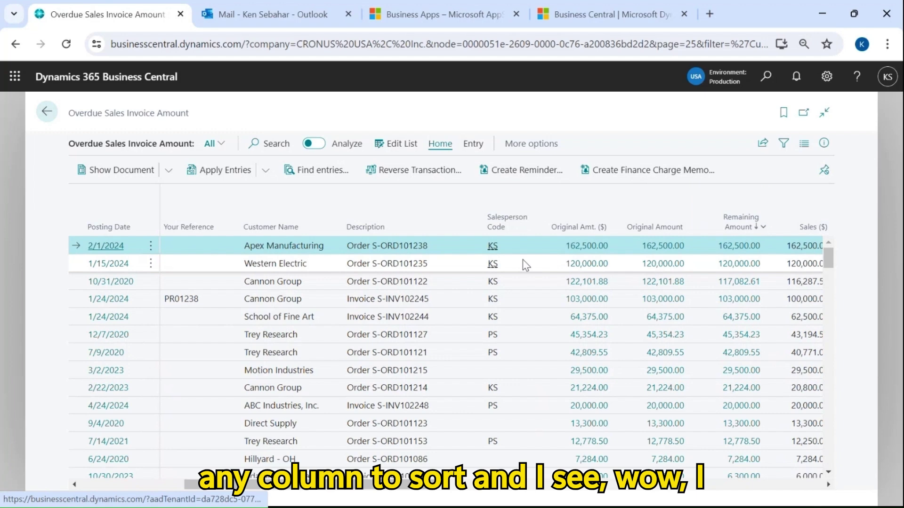
shift+click(421, 303)
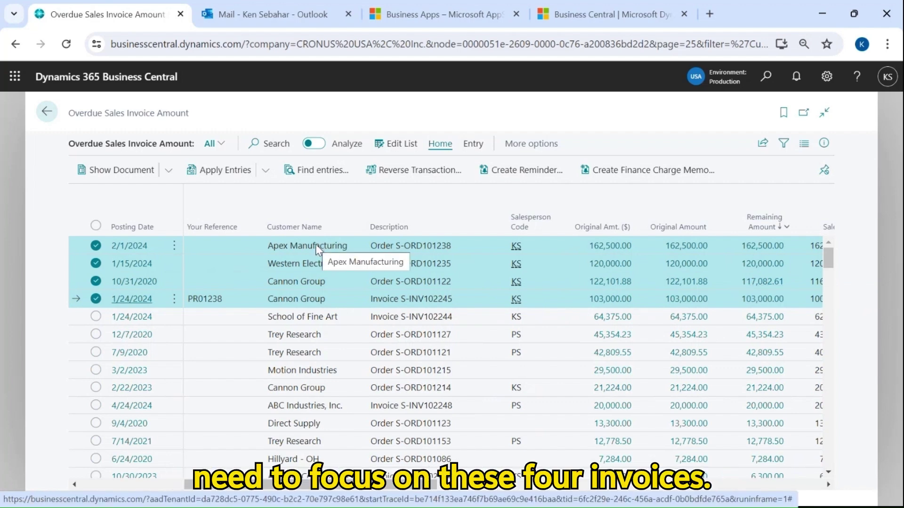
click(48, 113)
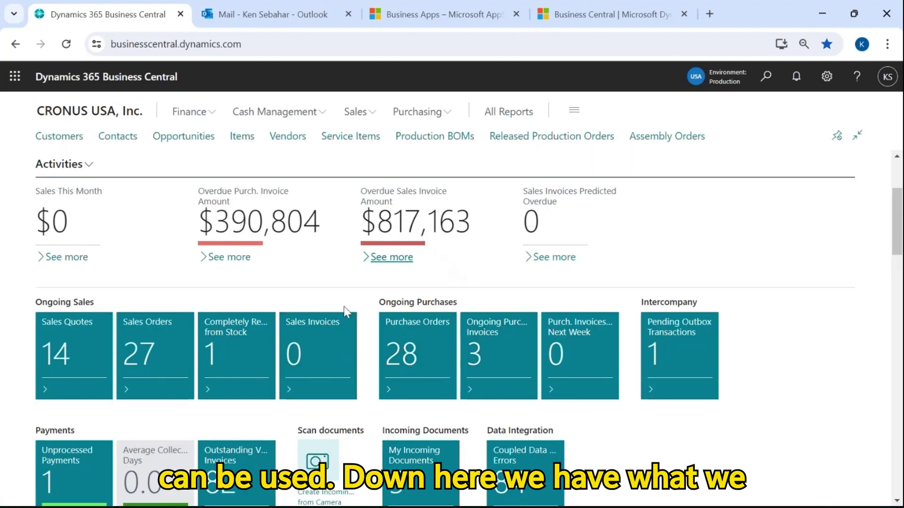
scroll(347, 308, down, 2)
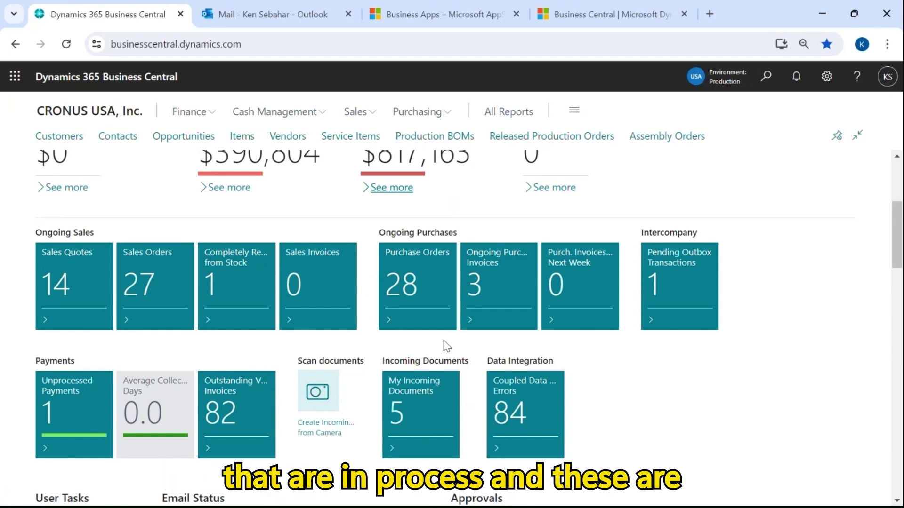
click(77, 270)
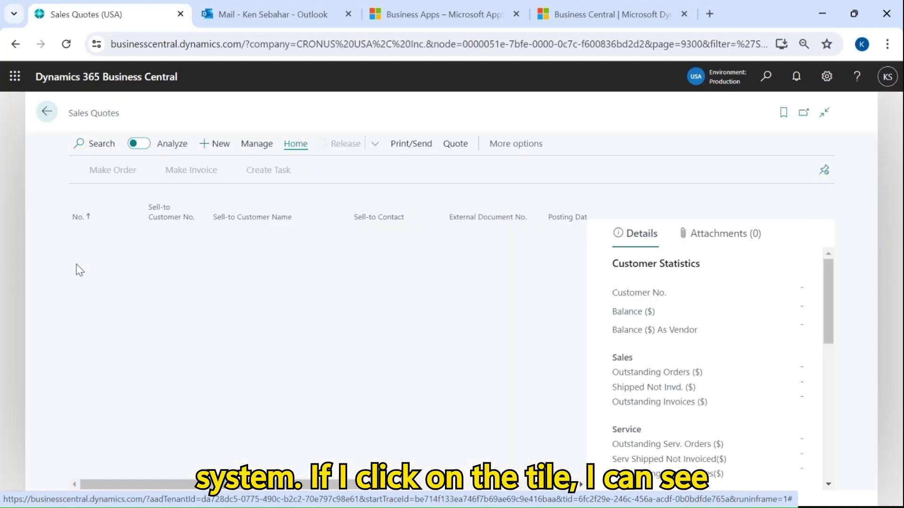
scroll(94, 330, down, 2)
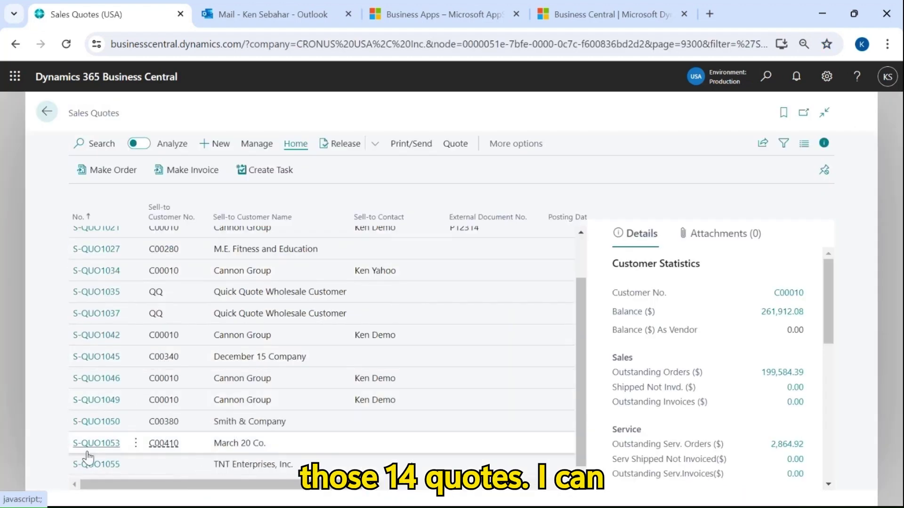
scroll(99, 400, up, 1)
scroll(99, 401, up, 1)
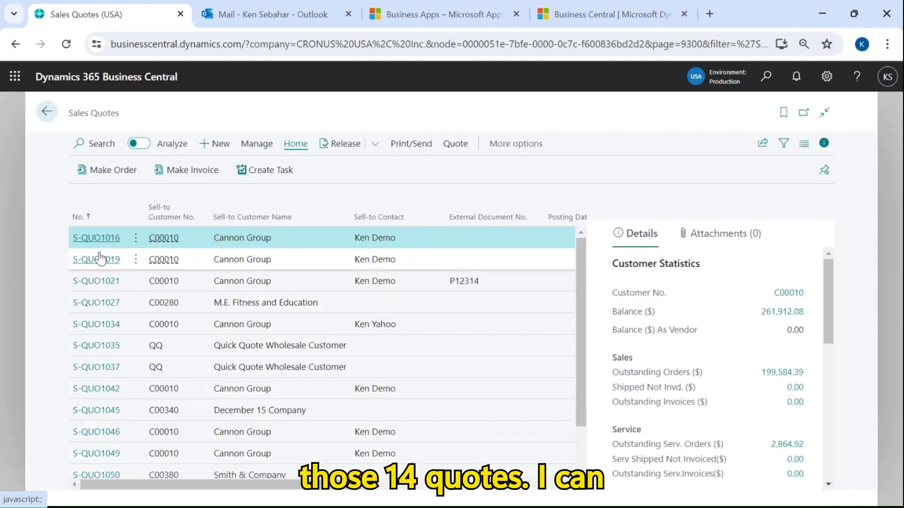
click(98, 238)
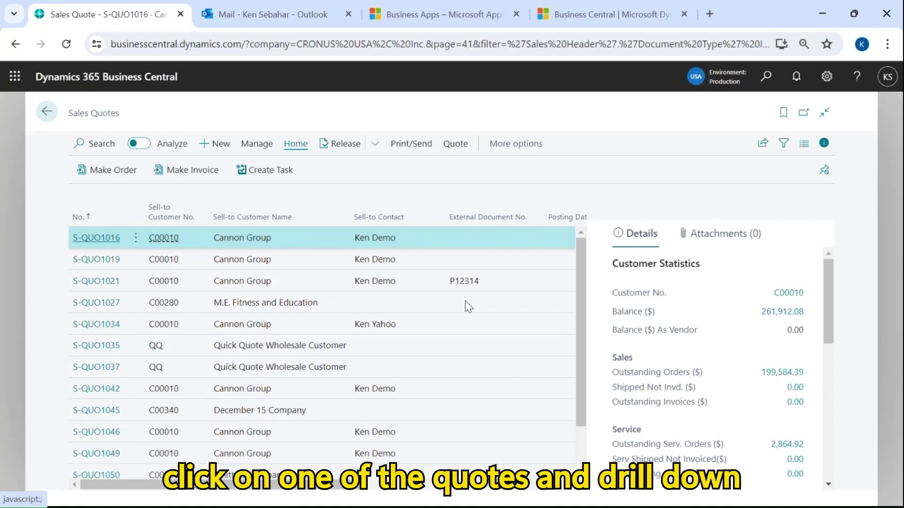
drag(576, 282, 572, 342)
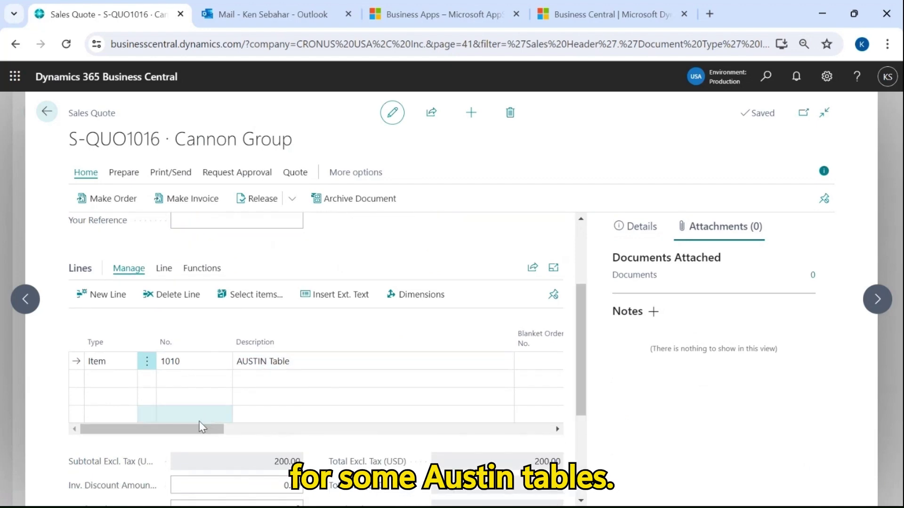
click(46, 112)
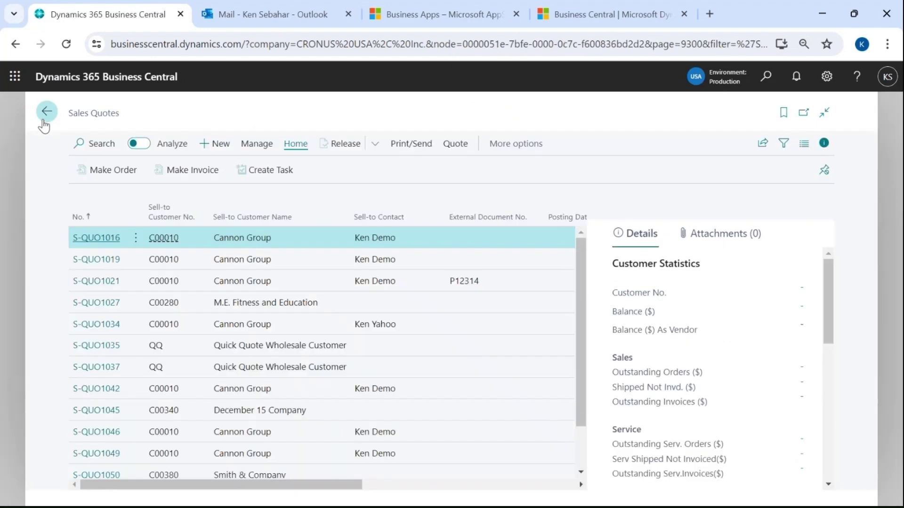
click(46, 112)
scroll(451, 321, down, 5)
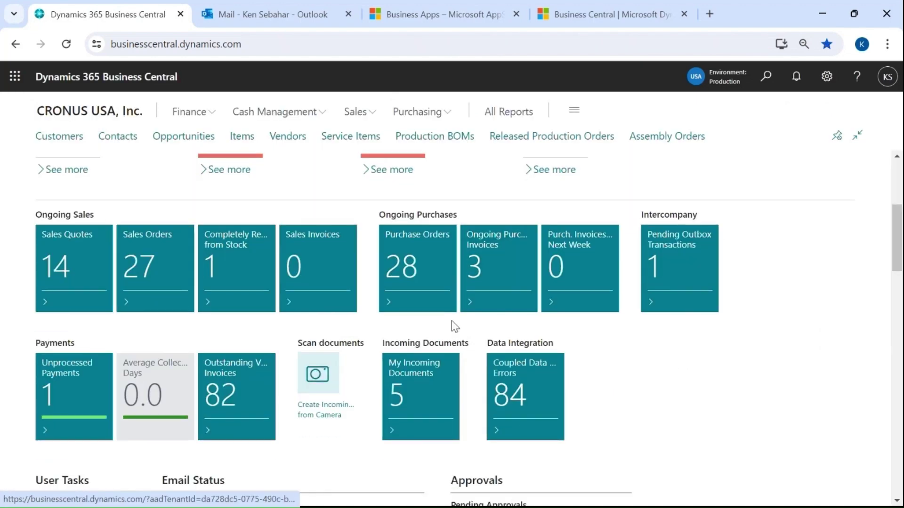
scroll(484, 396, down, 2)
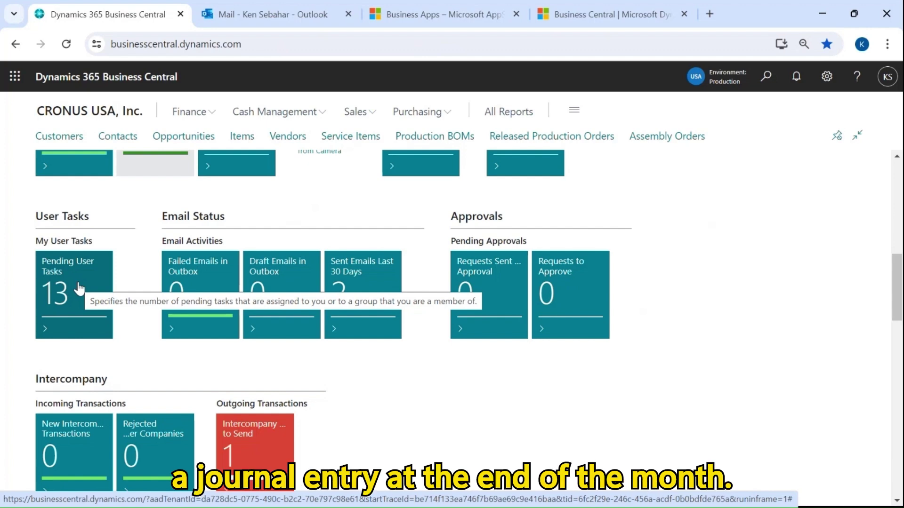
scroll(460, 354, down, 3)
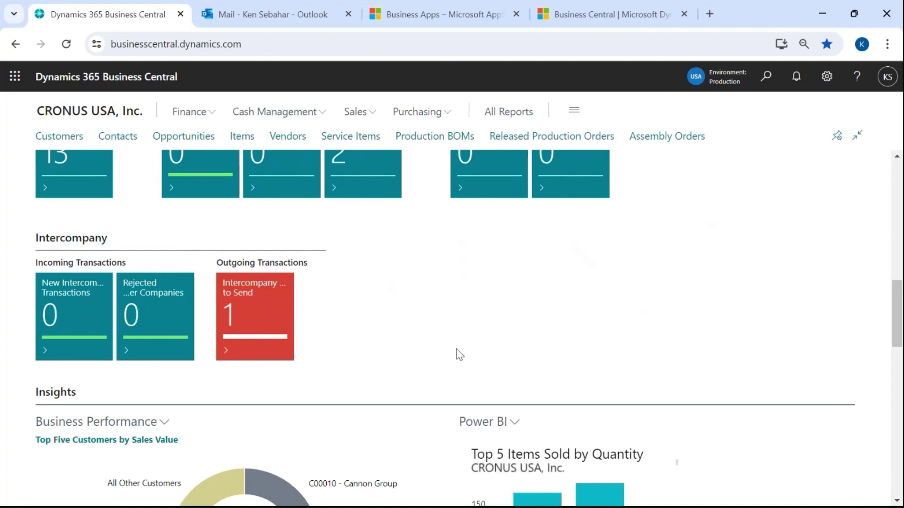
scroll(460, 354, down, 5)
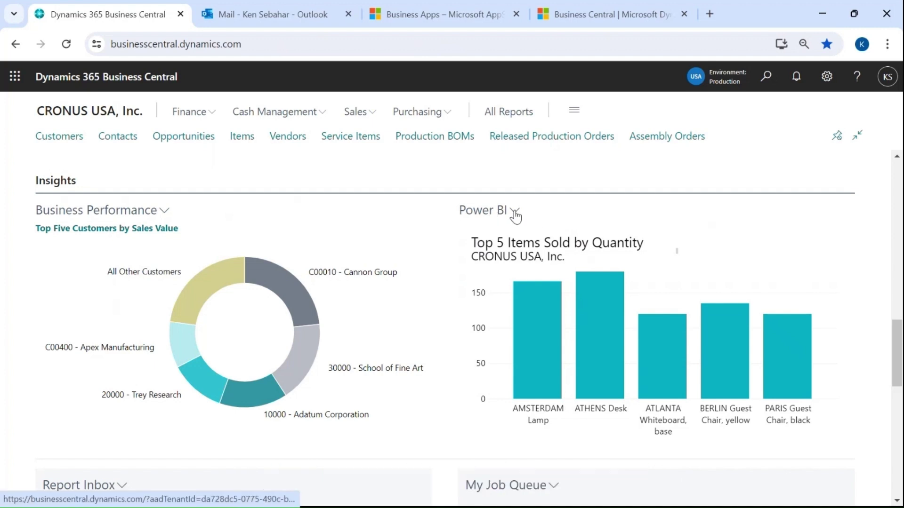
click(480, 210)
click(473, 232)
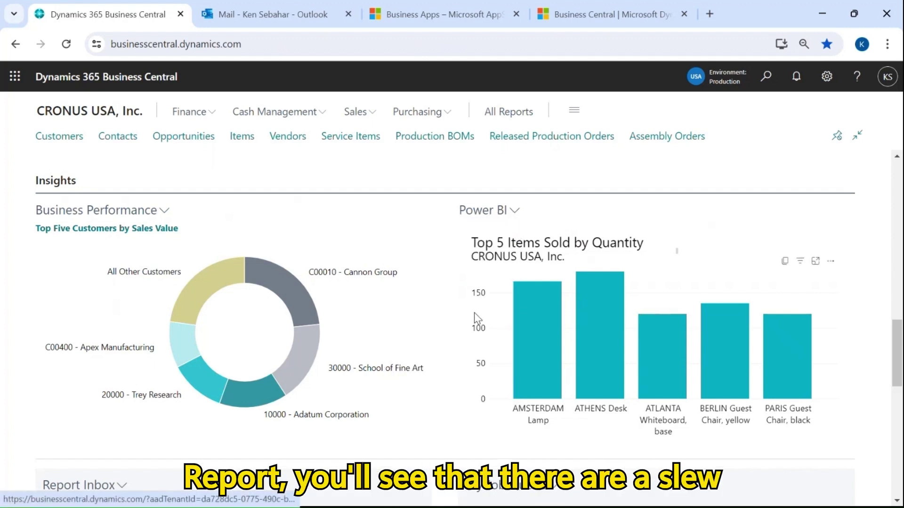
scroll(484, 280, down, 5)
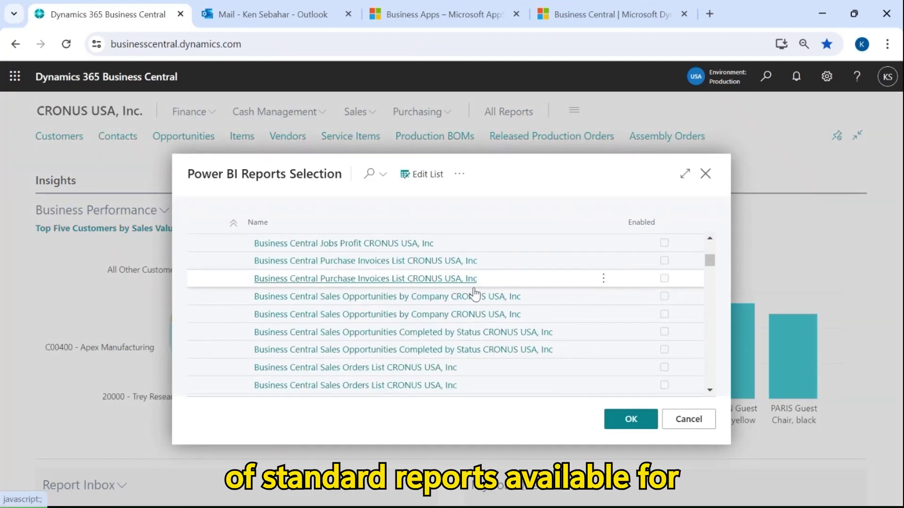
click(706, 174)
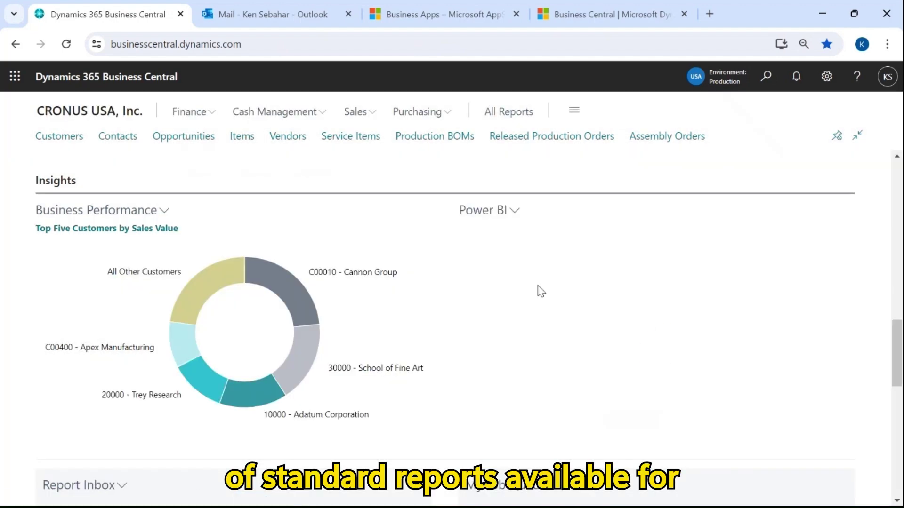